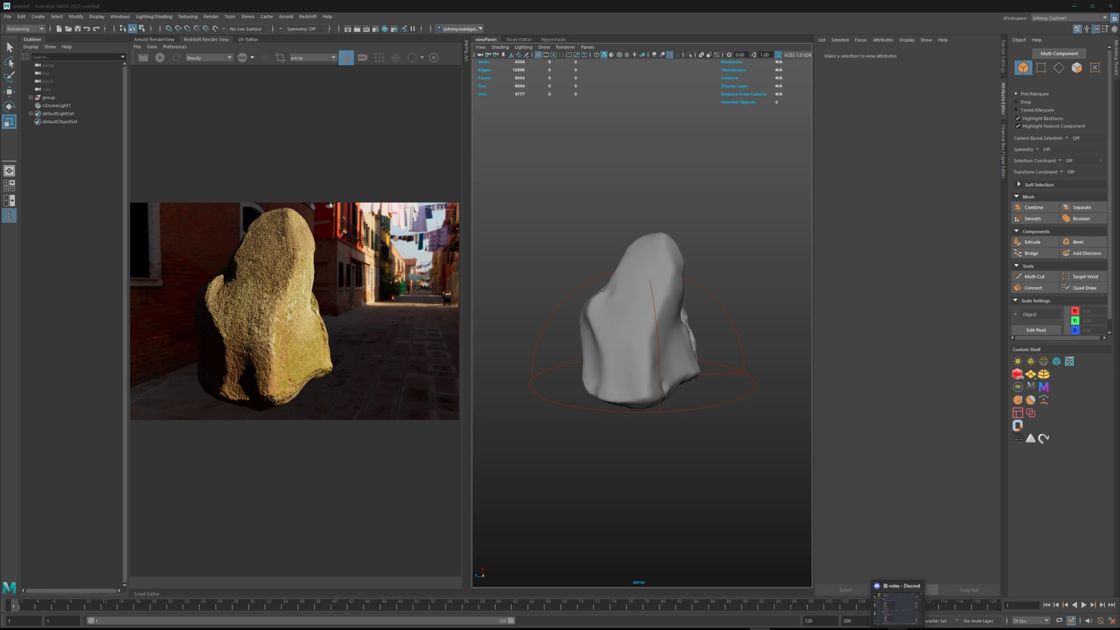
Bring up Discord, nudge its window, then dismiss it to return to the Maya scene.
key(alt+Tab)
mouse_move(642, 79)
mouse_down()
mouse_move(673, 85)
mouse_move(656, 92)
mouse_up()
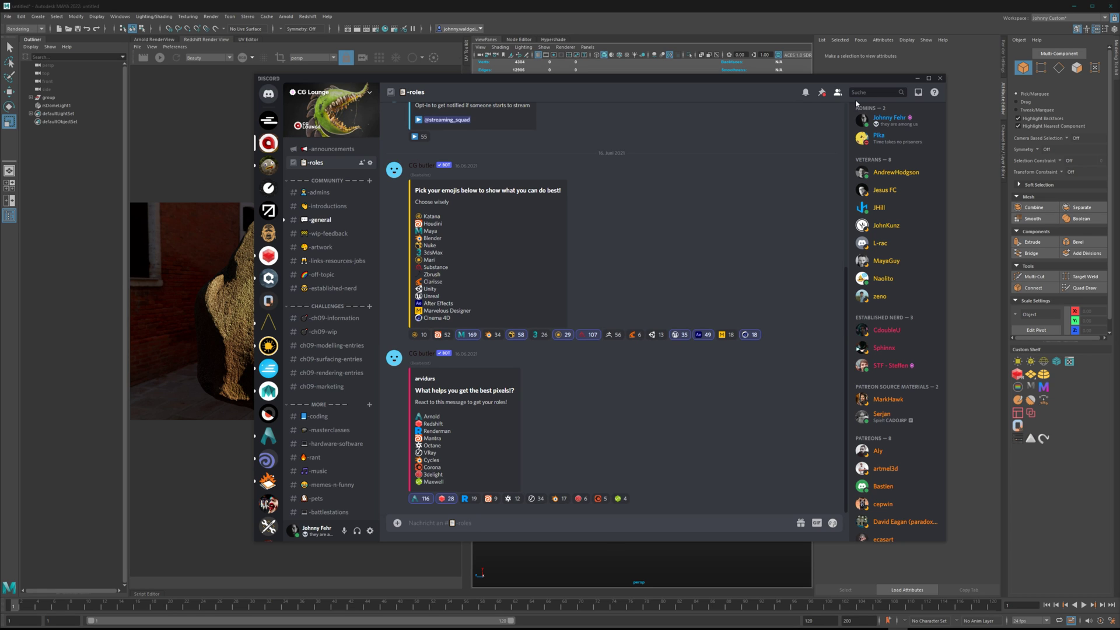
click(916, 78)
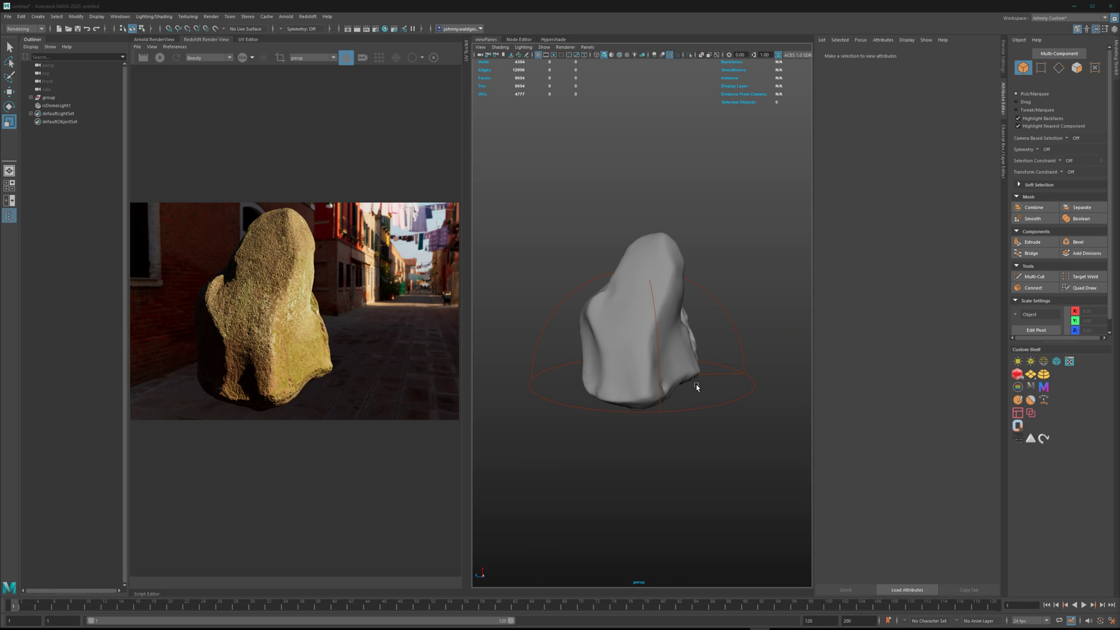
Select the rock, rotate it slightly, and select the dome light rsDomeLight1.
click(662, 248)
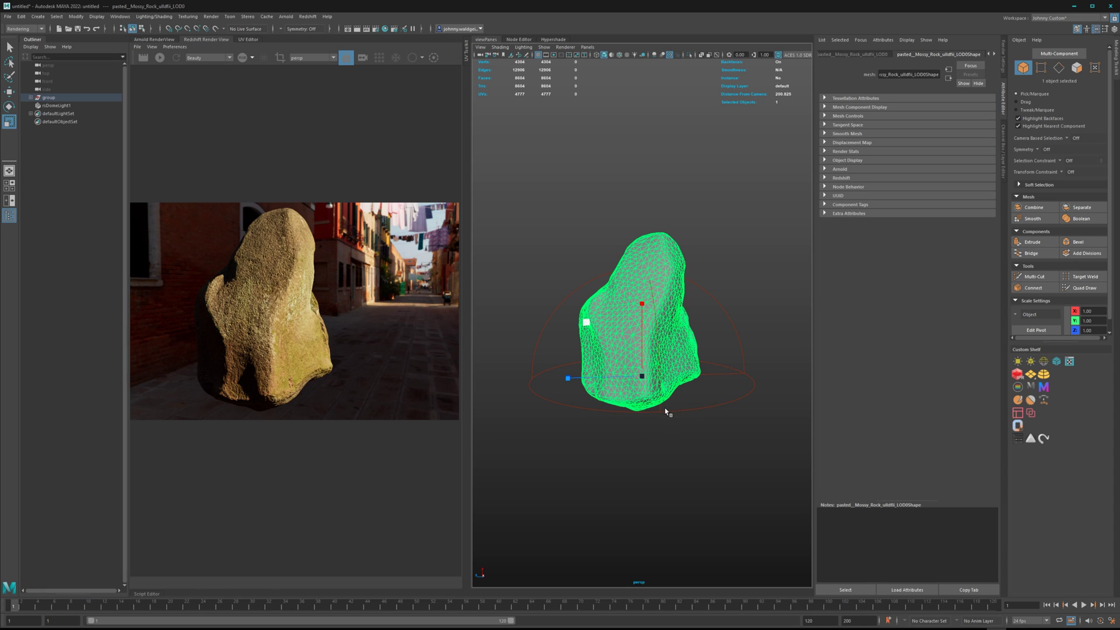
drag(667, 412, 649, 413)
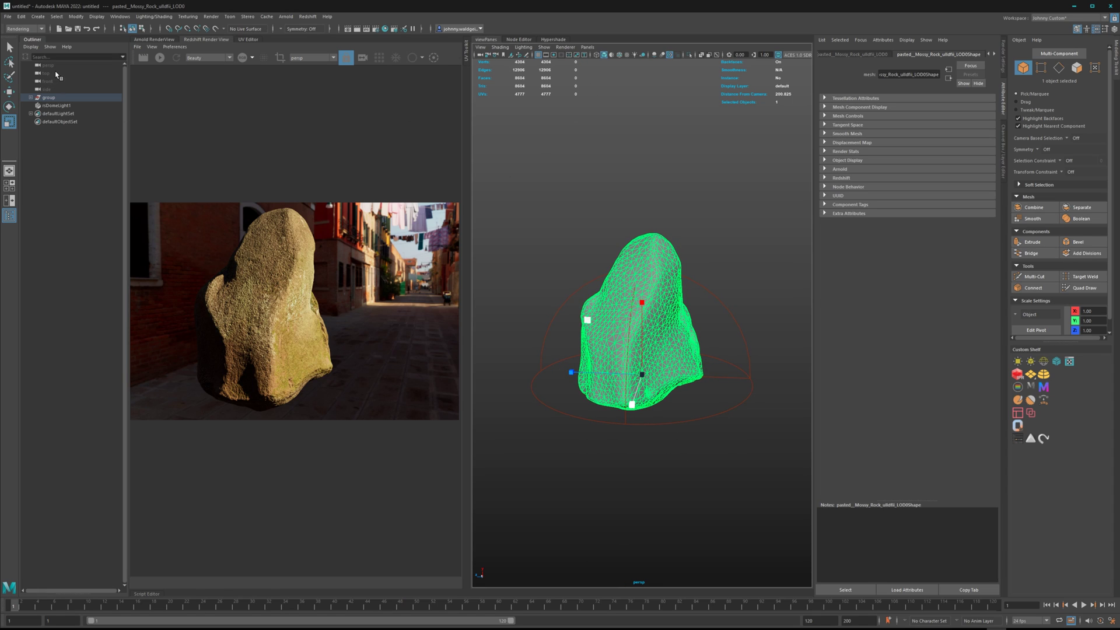
click(751, 378)
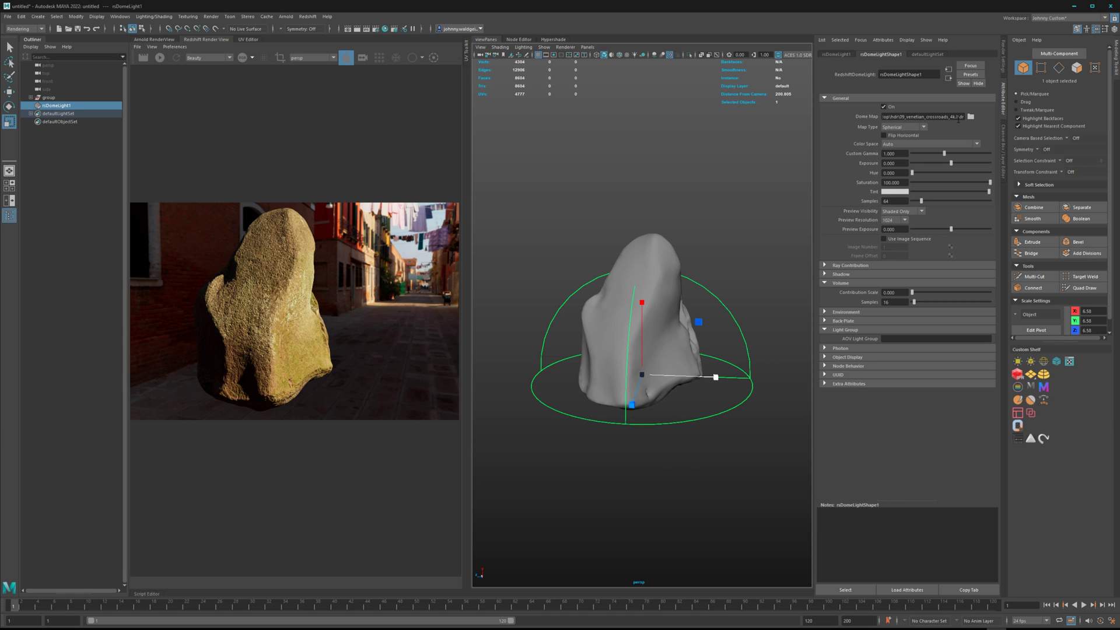
Set the dome light's HDR map colour space to scene-linear Rec.709-sRGB.
double_click(960, 116)
click(975, 144)
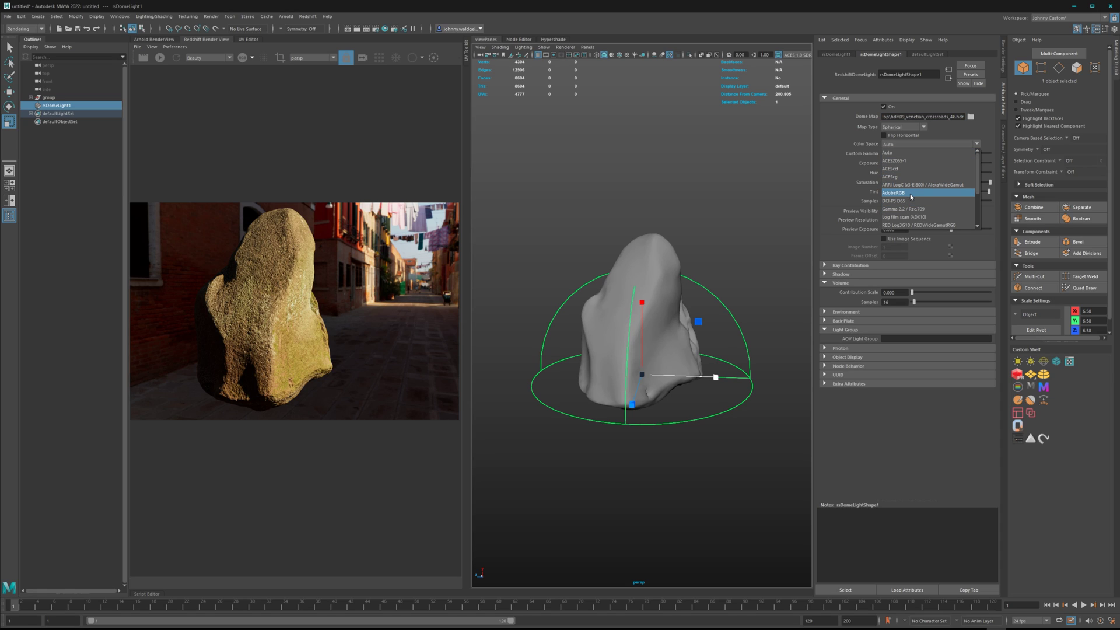
scroll(910, 195, down, 3)
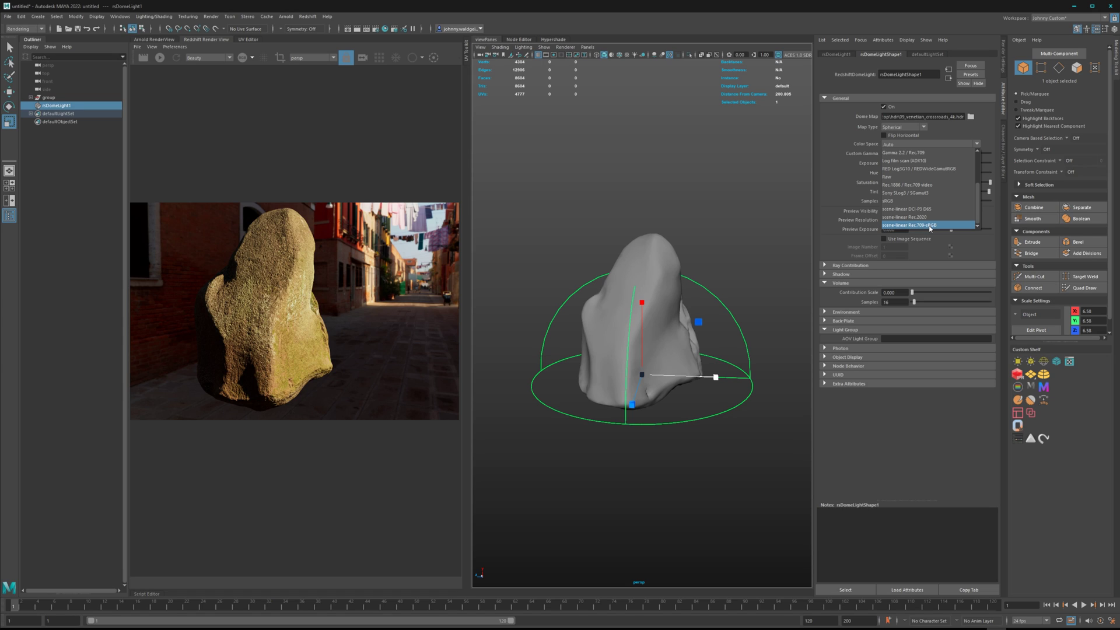
click(932, 226)
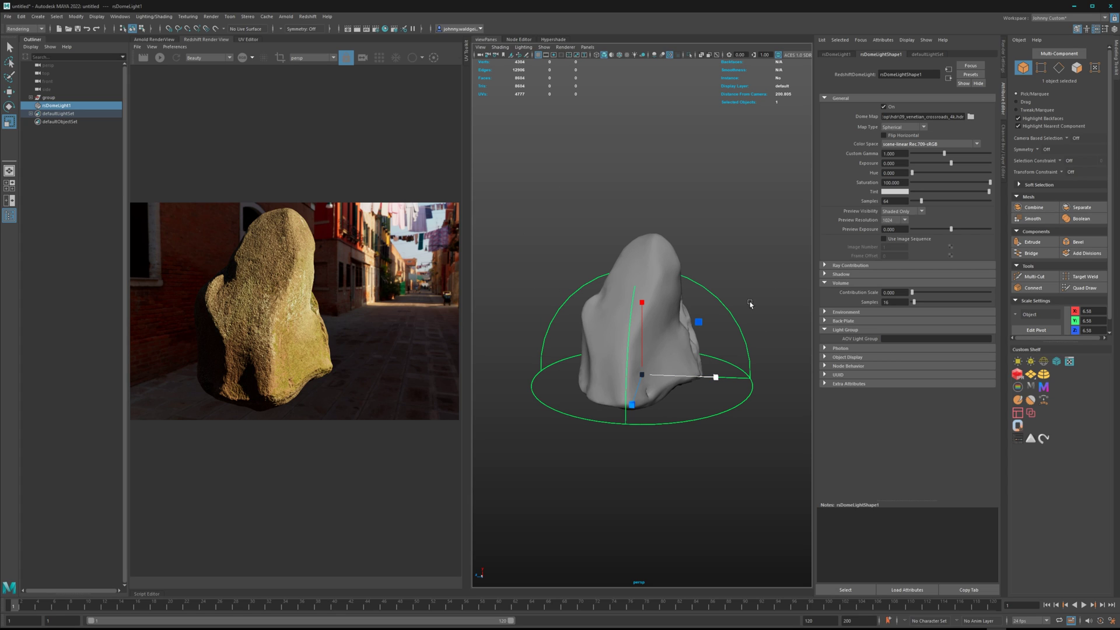
In Hypershade, inspect the Mossy Rock material, displacement and normal nodes, then the Albedo file node.
click(555, 41)
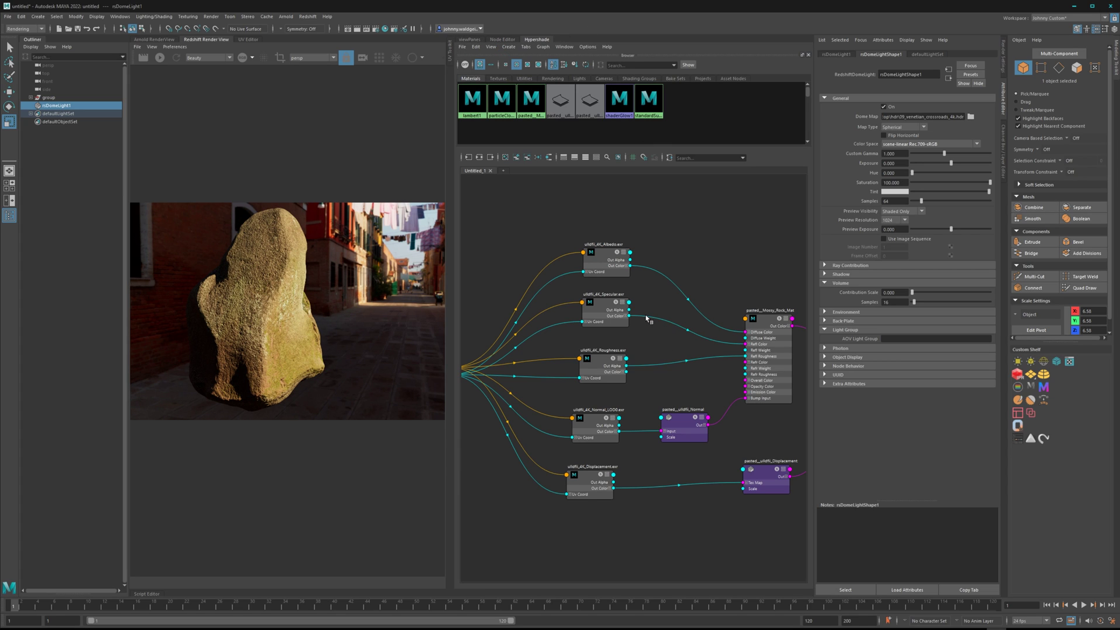
alt+middle_drag(711, 363, 673, 359)
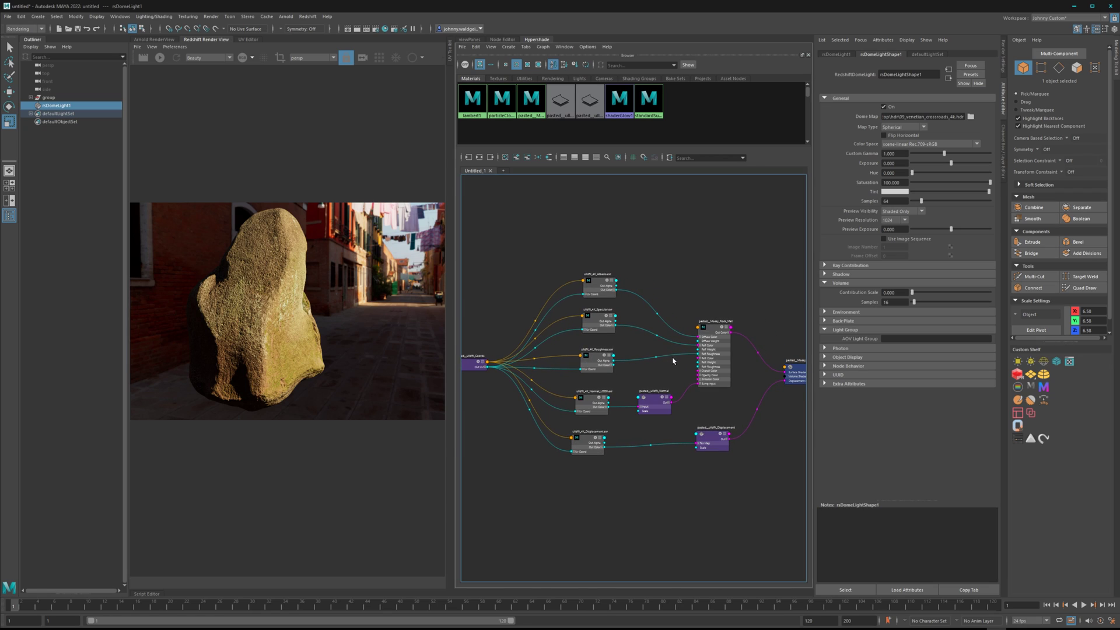
click(715, 338)
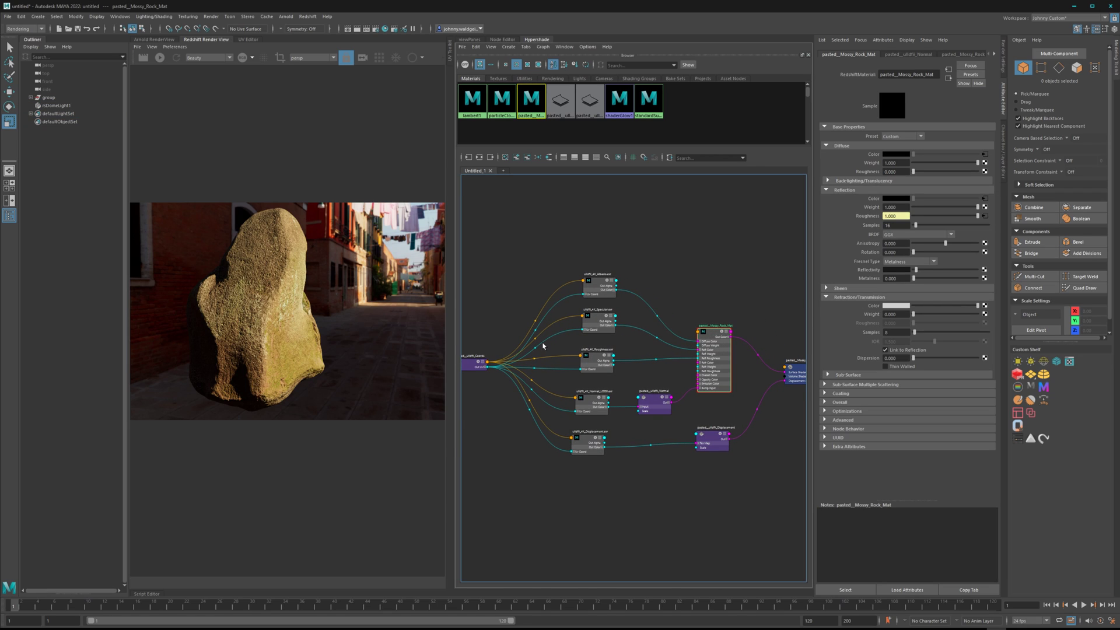
click(589, 440)
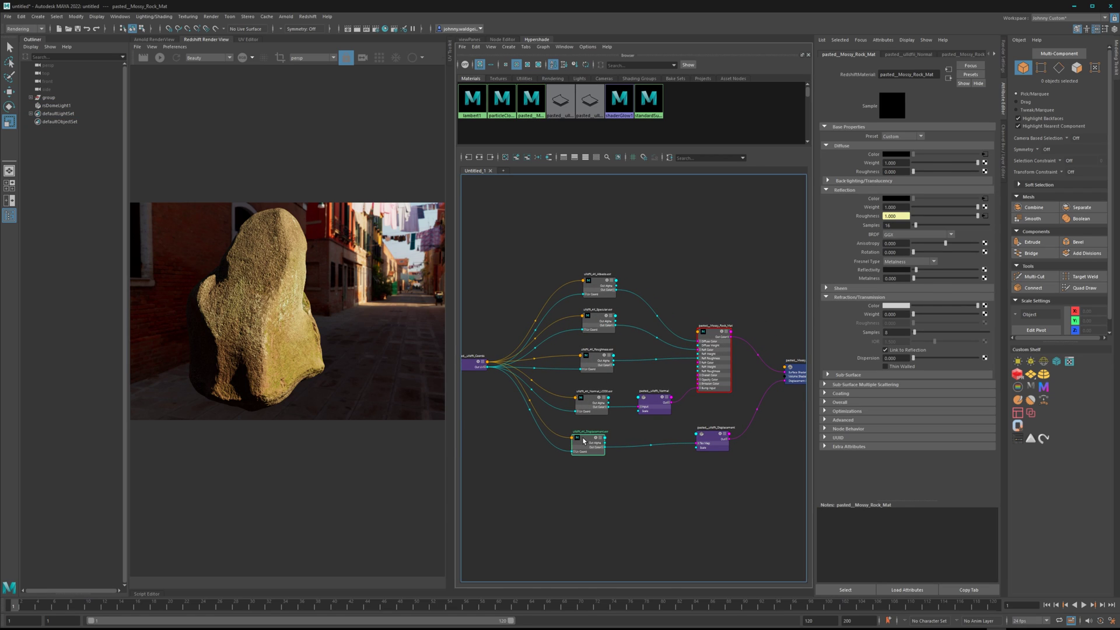
click(592, 403)
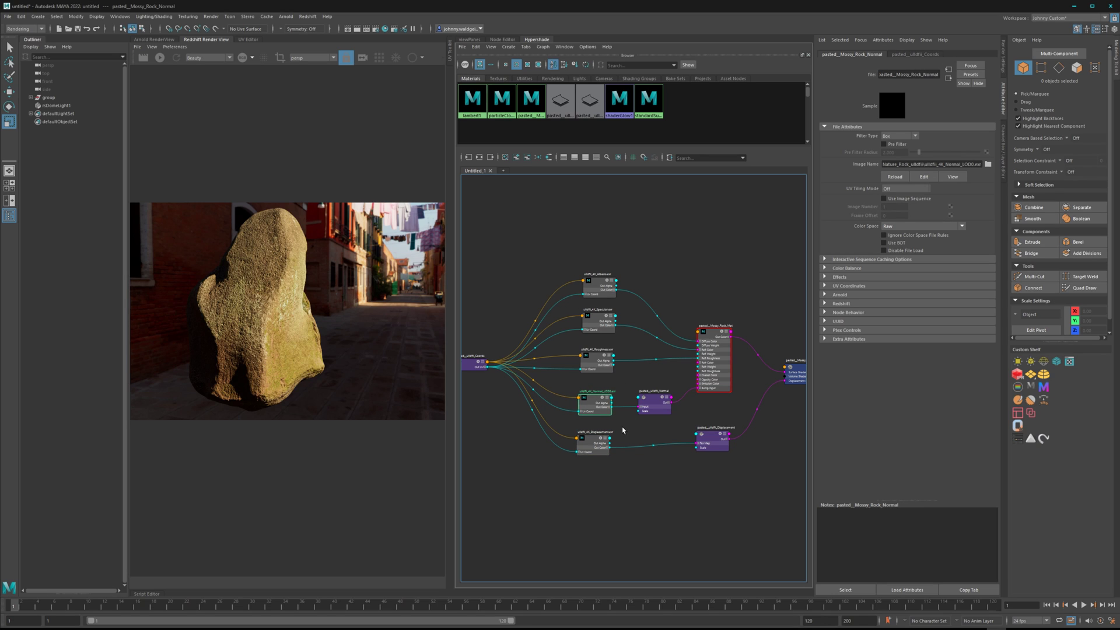
scroll(635, 380, up, 2)
alt+middle_drag(636, 288, 636, 316)
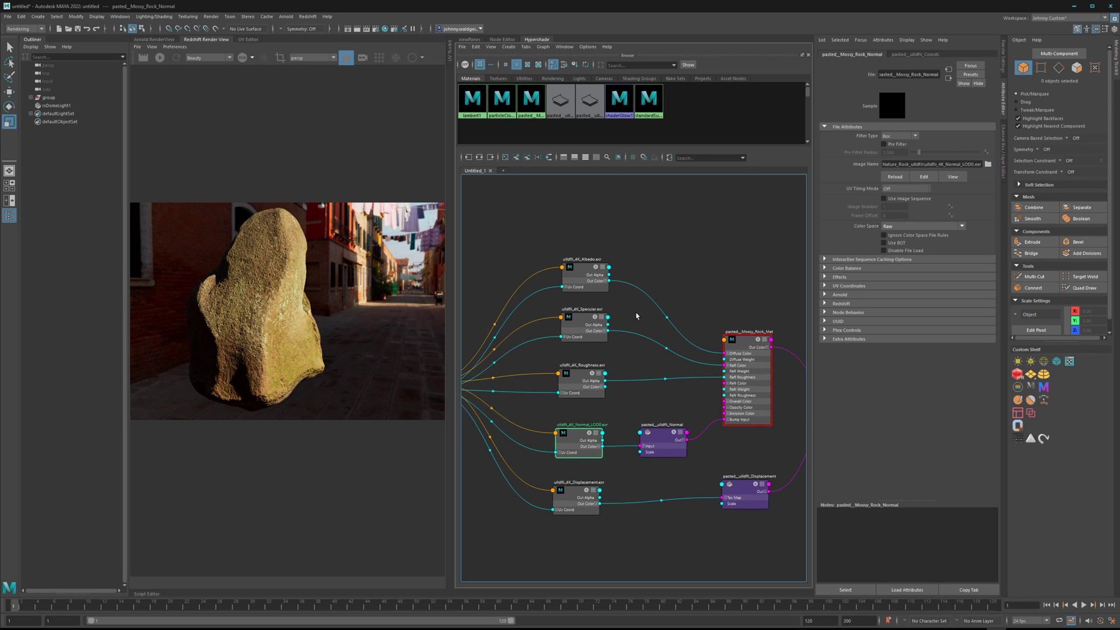
click(585, 275)
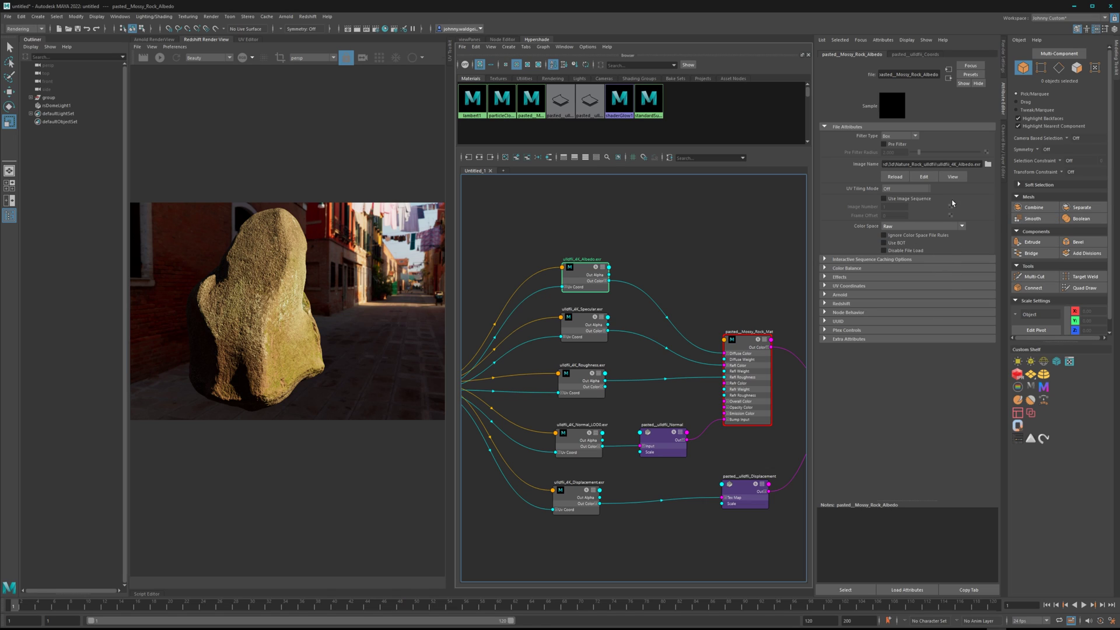
Set the Albedo texture's colour space to scene-linear Rec.709-sRGB, then select the Specular file node.
click(932, 163)
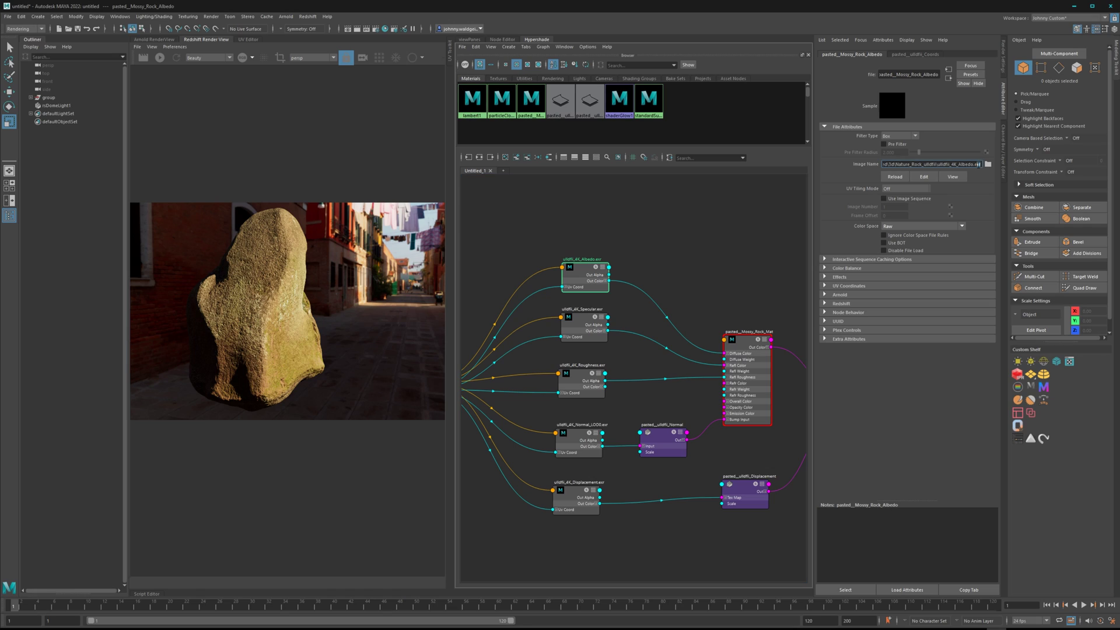
click(961, 226)
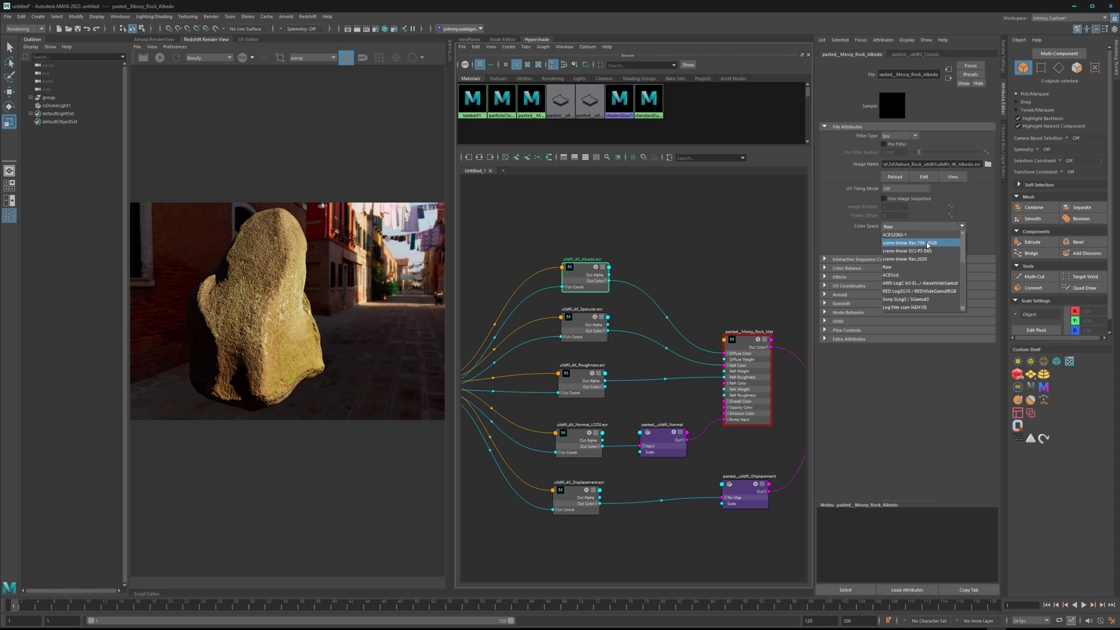
click(928, 244)
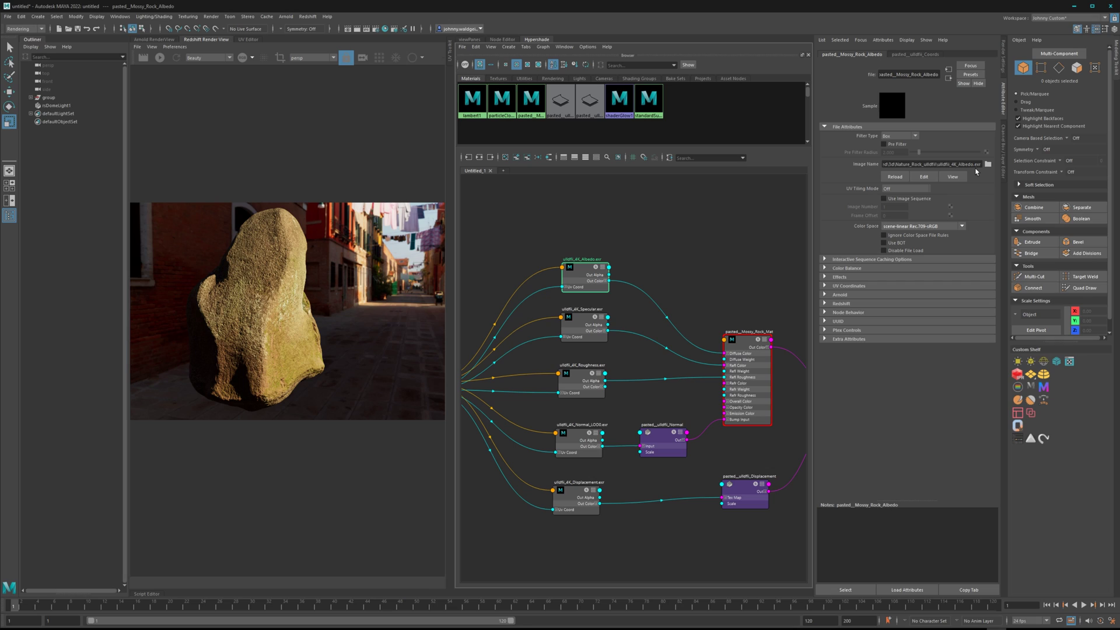
click(962, 227)
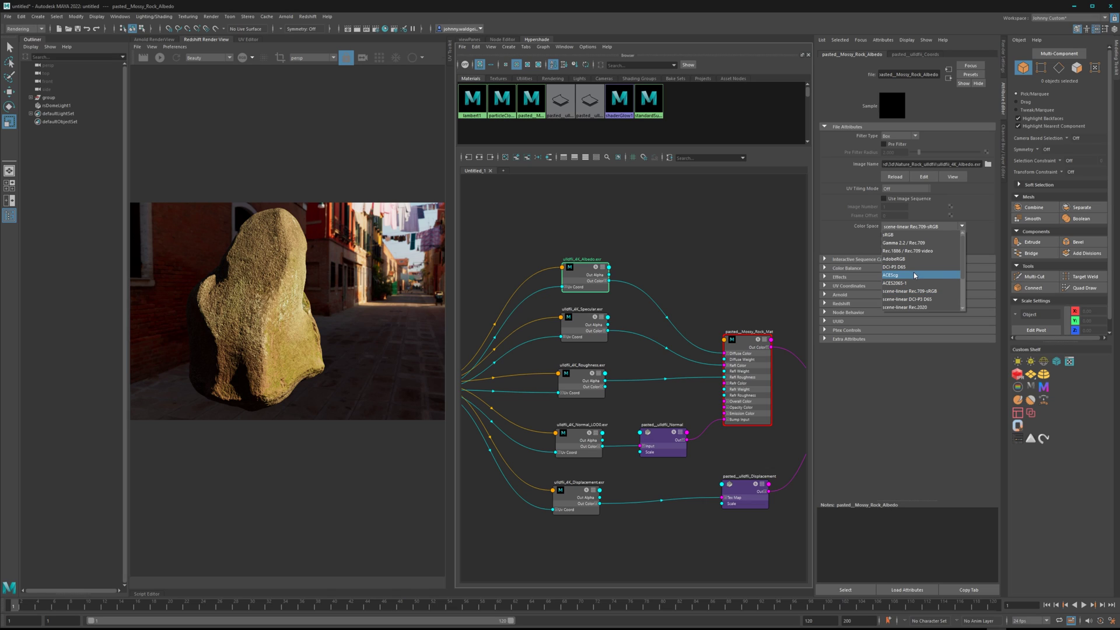
scroll(914, 275, down, 2)
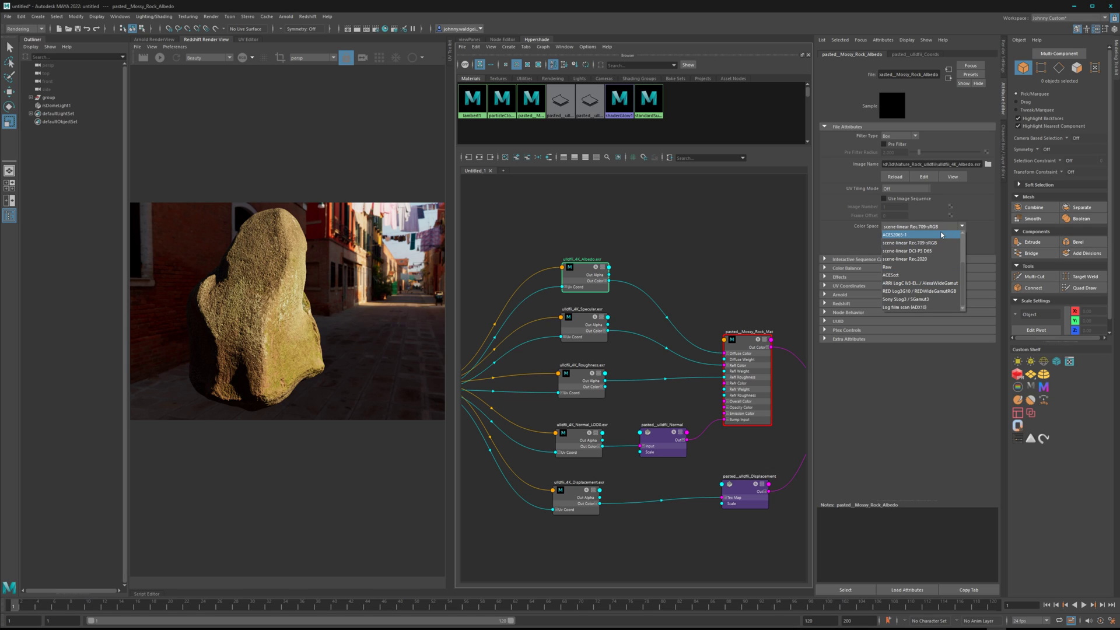
click(908, 244)
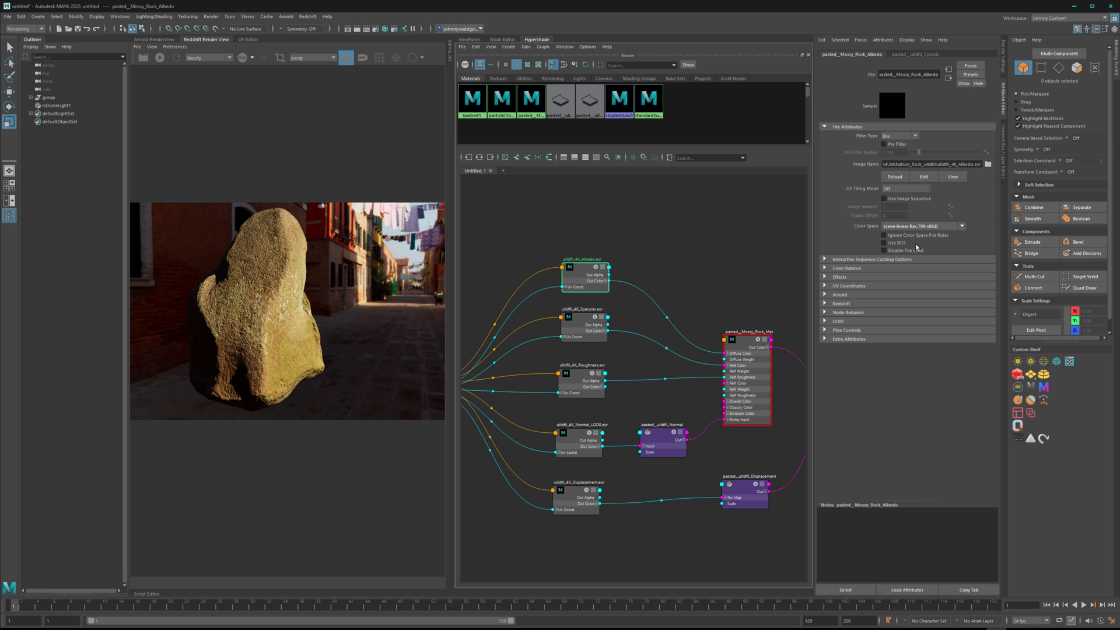
click(575, 329)
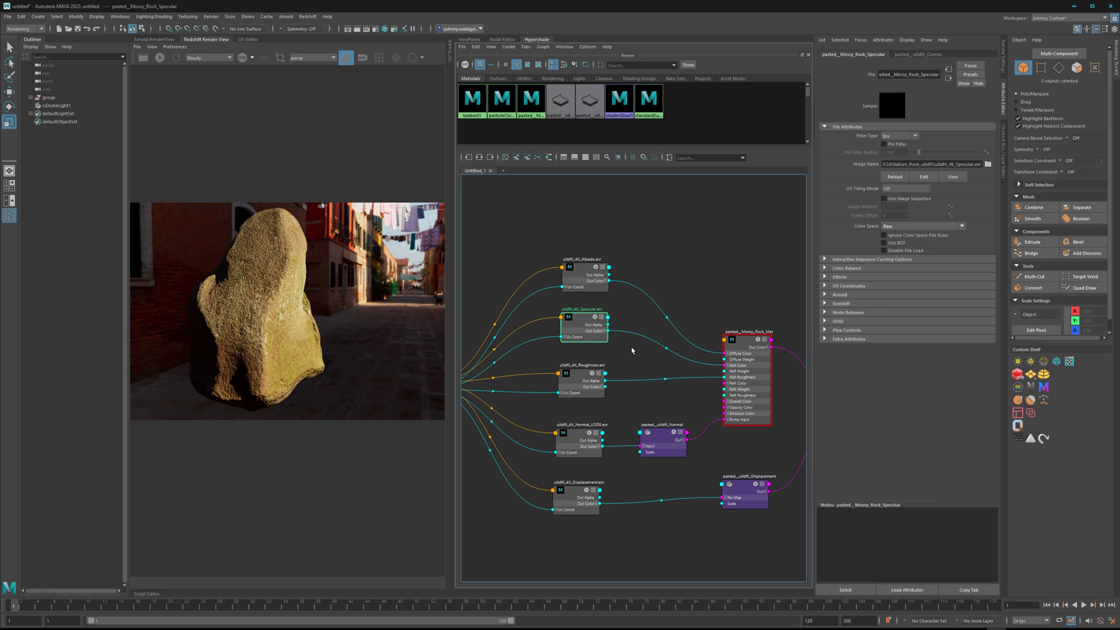
Set Specular to scene-linear Rec.709-sRGB and confirm Roughness, Normal and Displacement remain Raw.
click(951, 229)
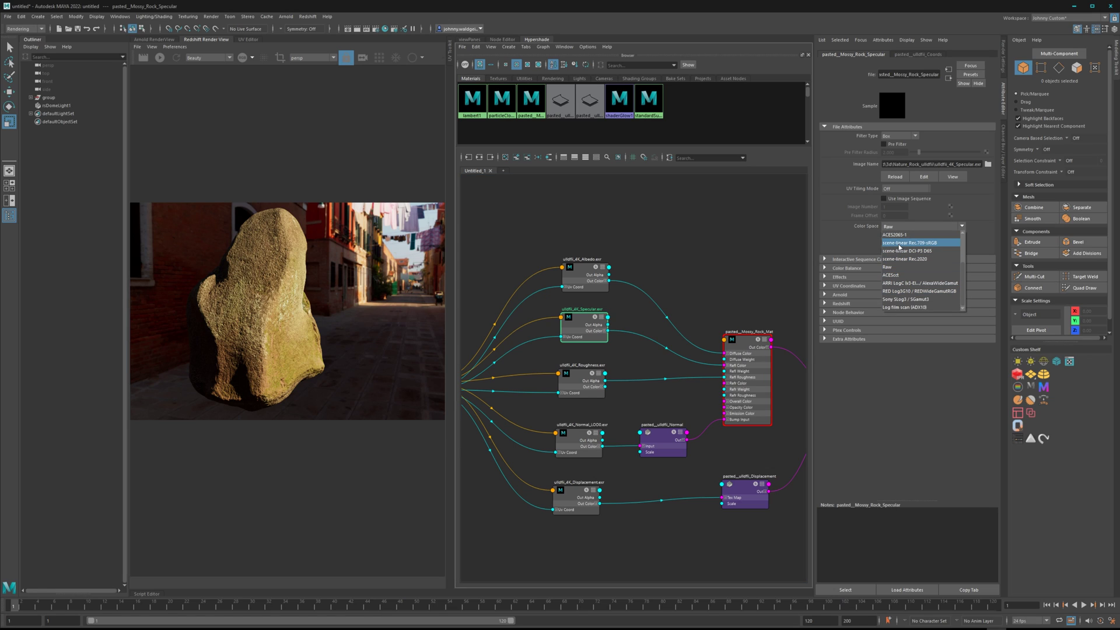
click(899, 243)
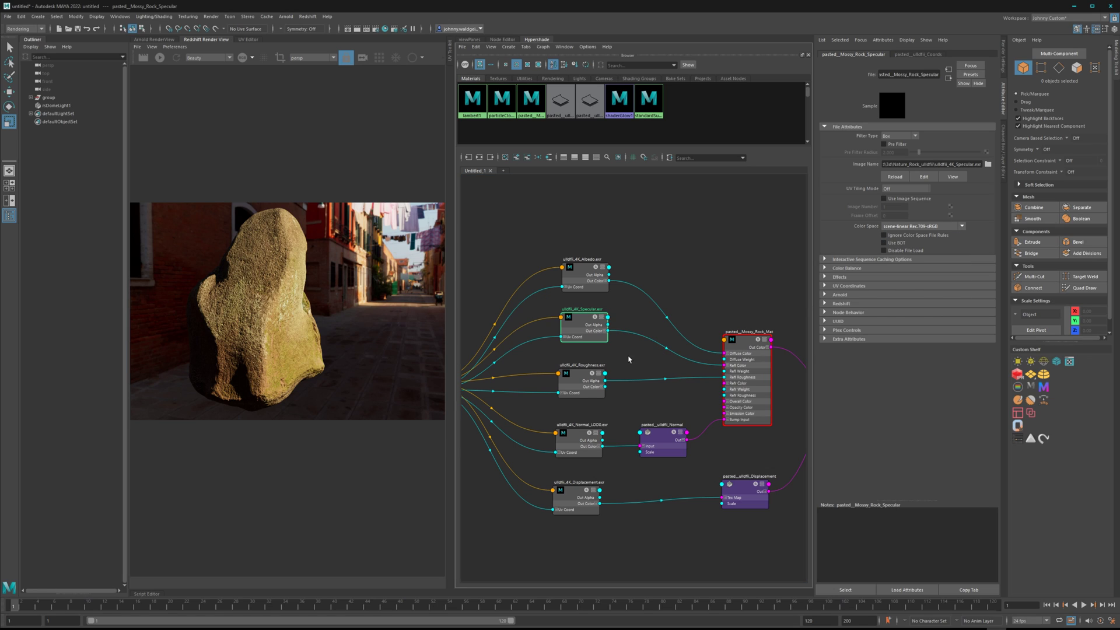
drag(584, 377, 579, 375)
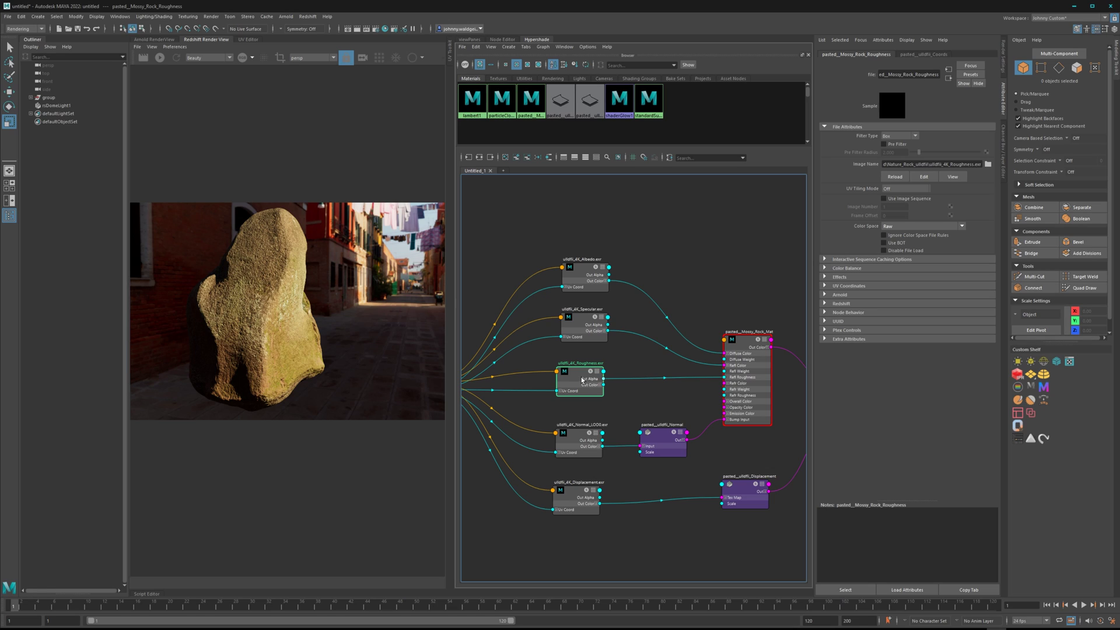
click(579, 435)
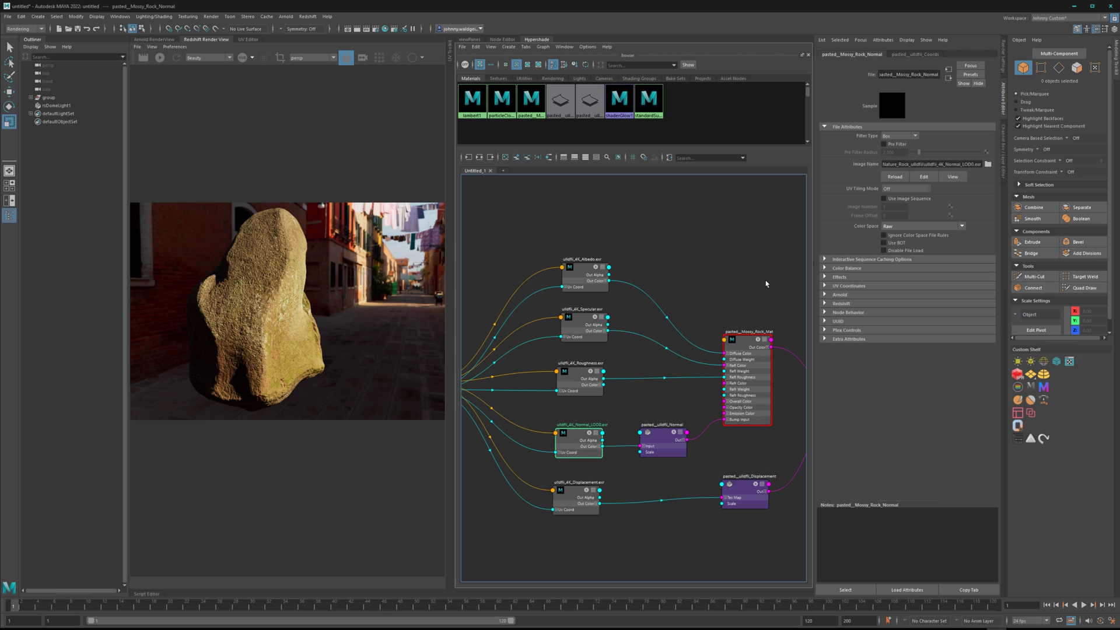
click(581, 495)
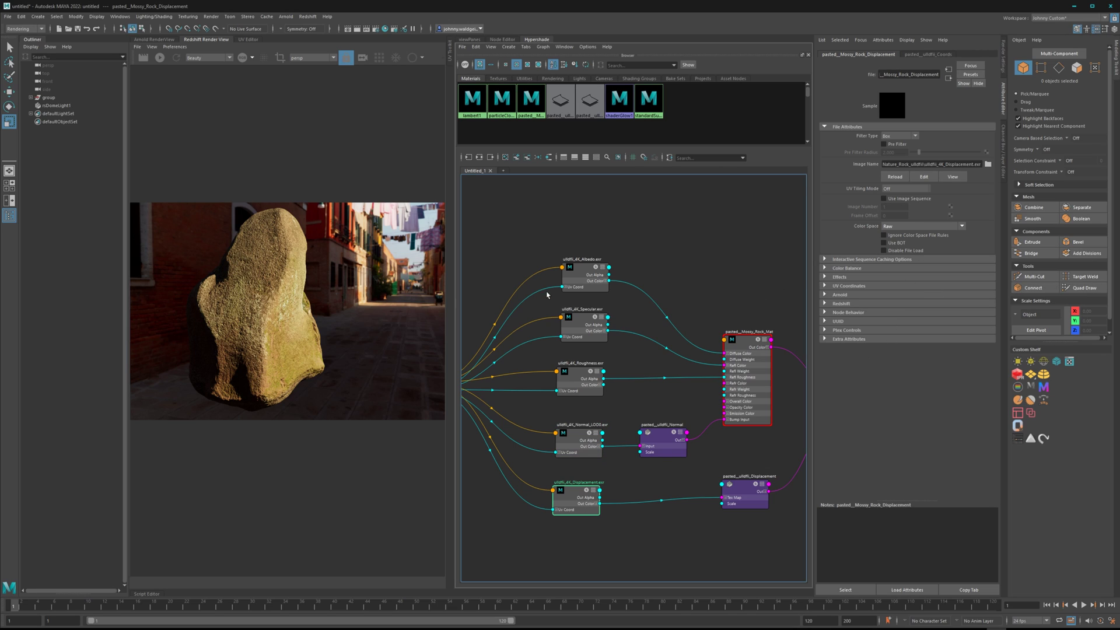
Start the Redshift IPR render, switch to the 3D viewport, and orbit the camera around the rock.
click(161, 58)
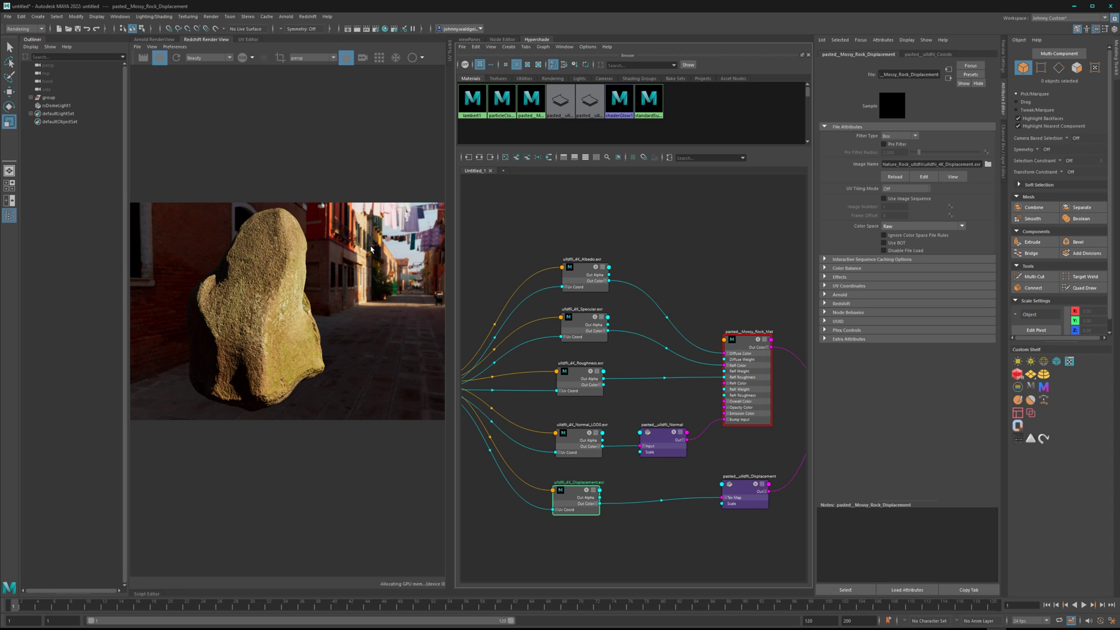
click(478, 40)
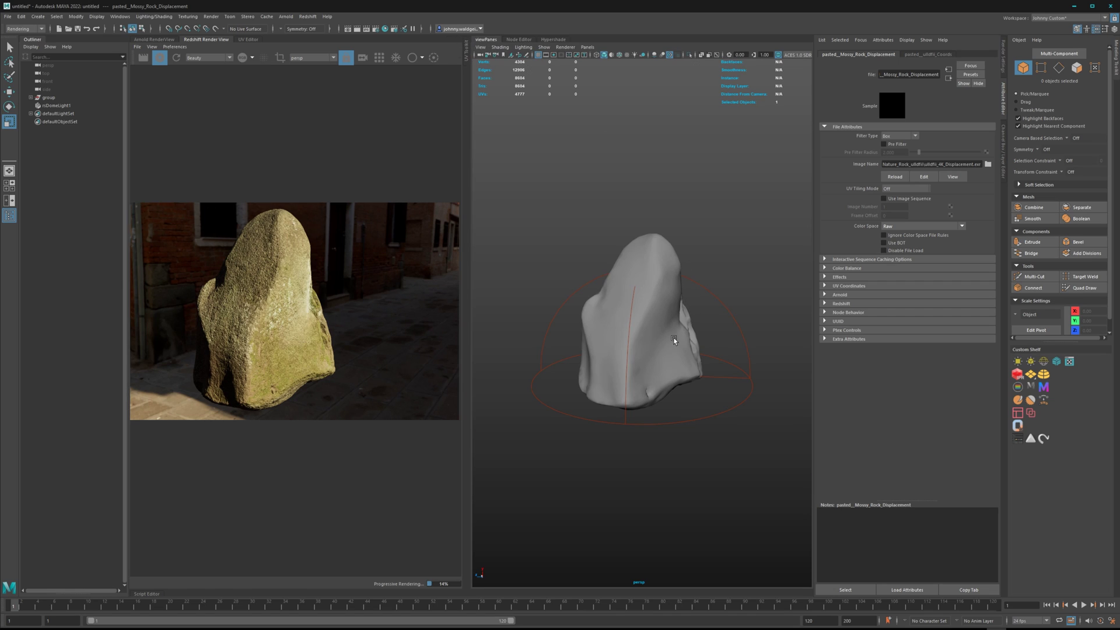
mouse_move(658, 391)
alt+mouse_down()
mouse_move(641, 381)
mouse_move(686, 377)
mouse_move(666, 378)
alt+mouse_up()
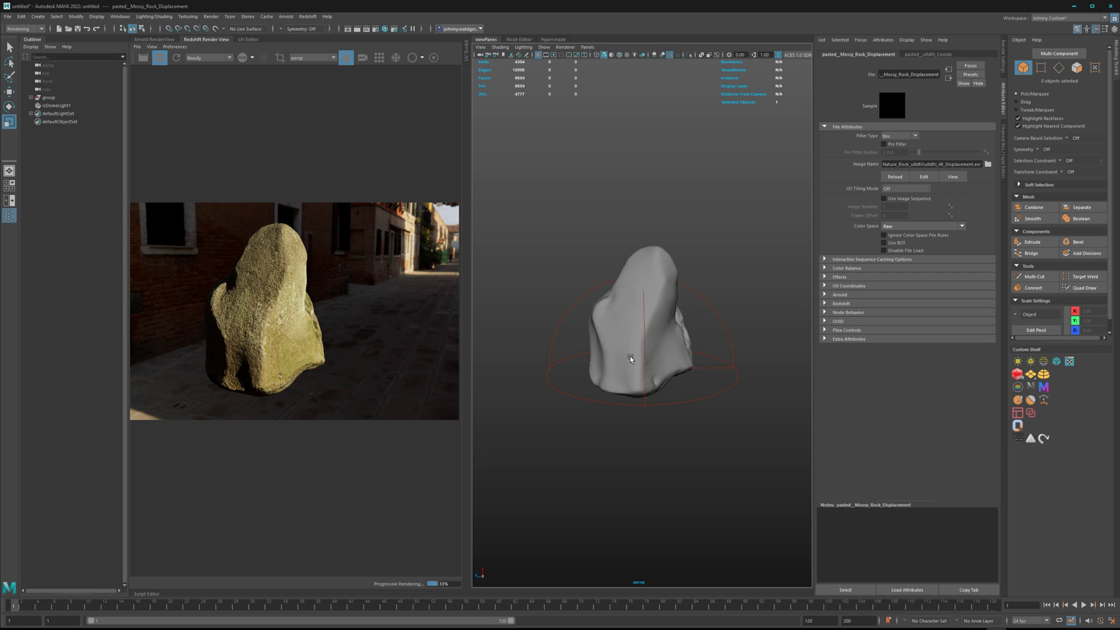
alt+drag(633, 357, 654, 355)
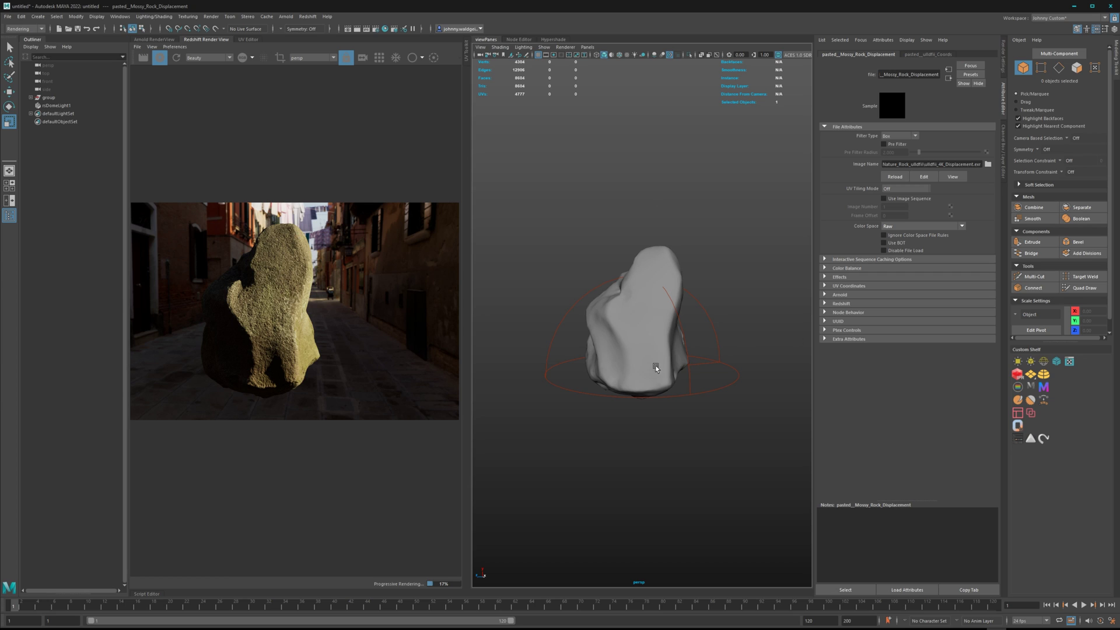
alt+drag(655, 347, 640, 347)
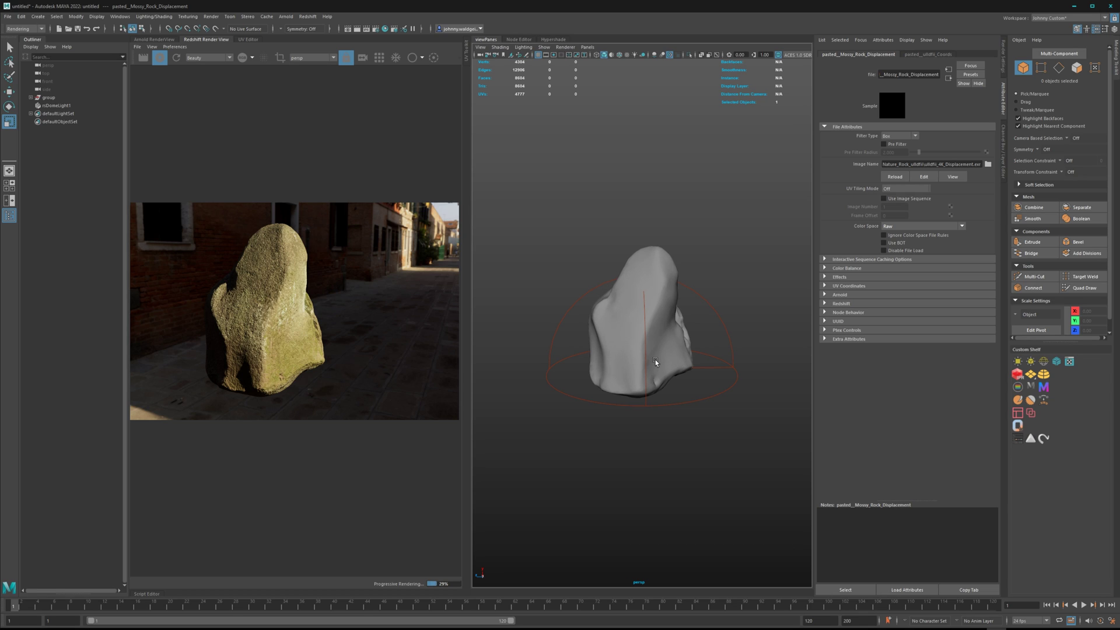
mouse_move(635, 356)
alt+mouse_down()
mouse_move(696, 355)
mouse_move(617, 340)
mouse_move(670, 346)
alt+mouse_up()
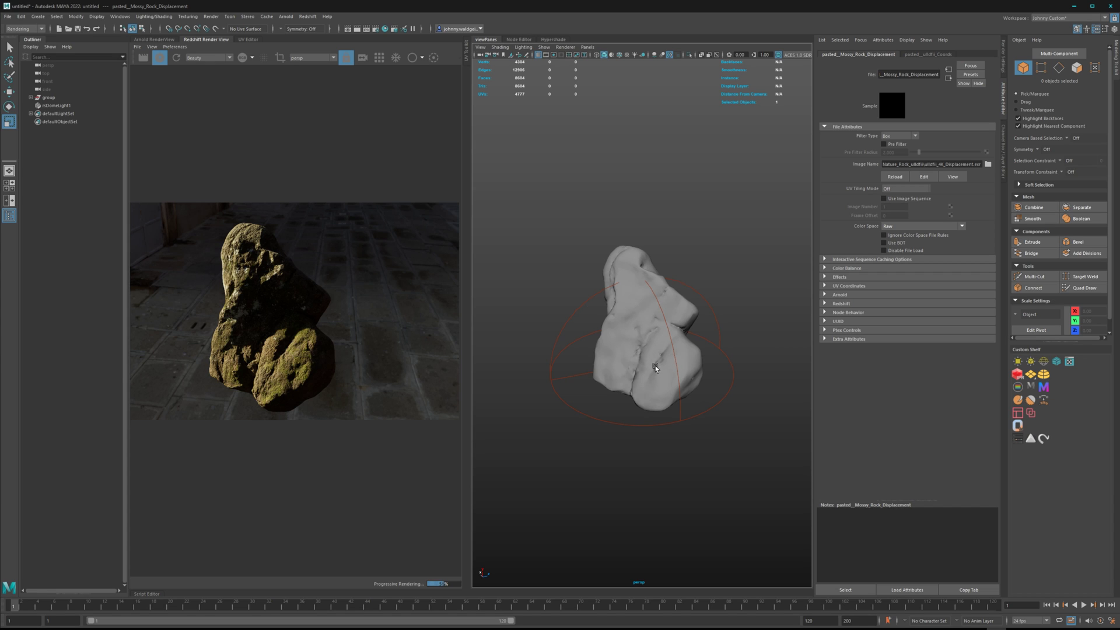
alt+drag(641, 377, 692, 394)
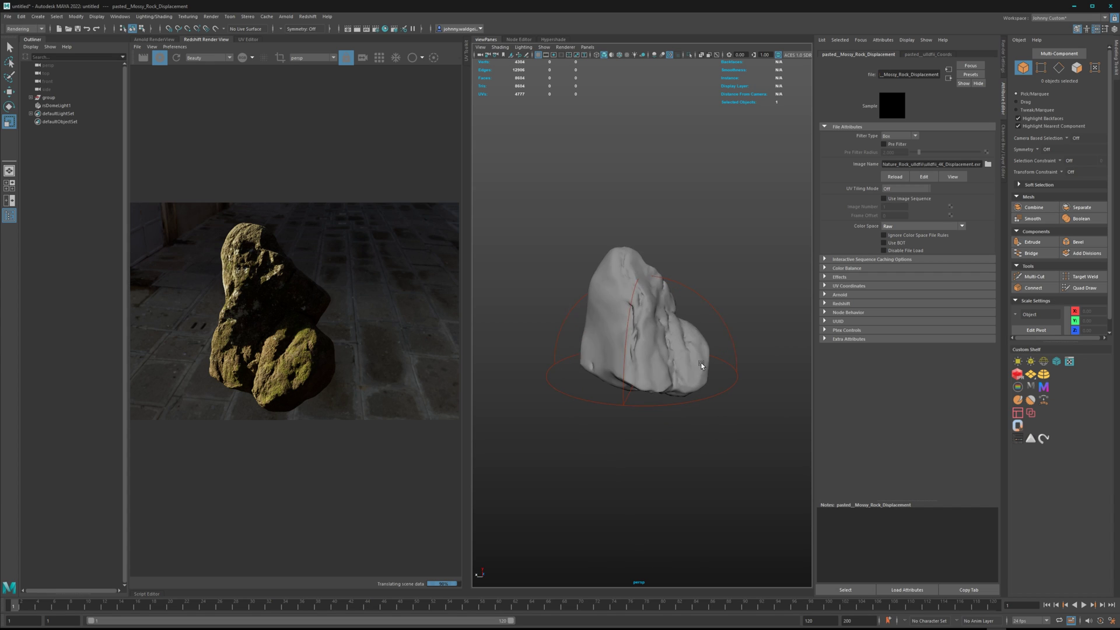